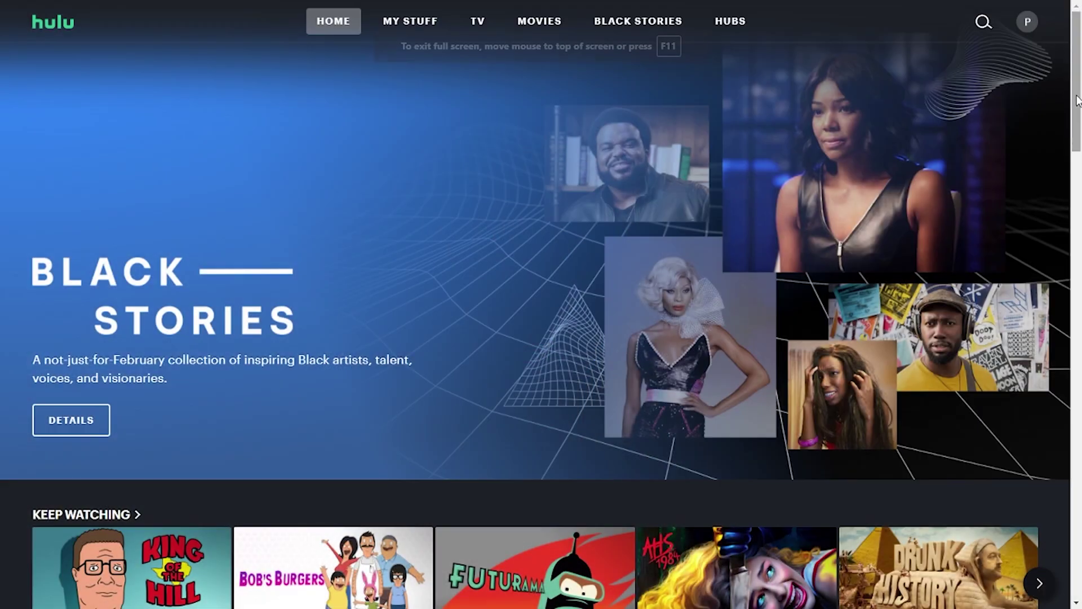
pyautogui.scroll(-3, 1066, 138)
pyautogui.scroll(-5, 1066, 141)
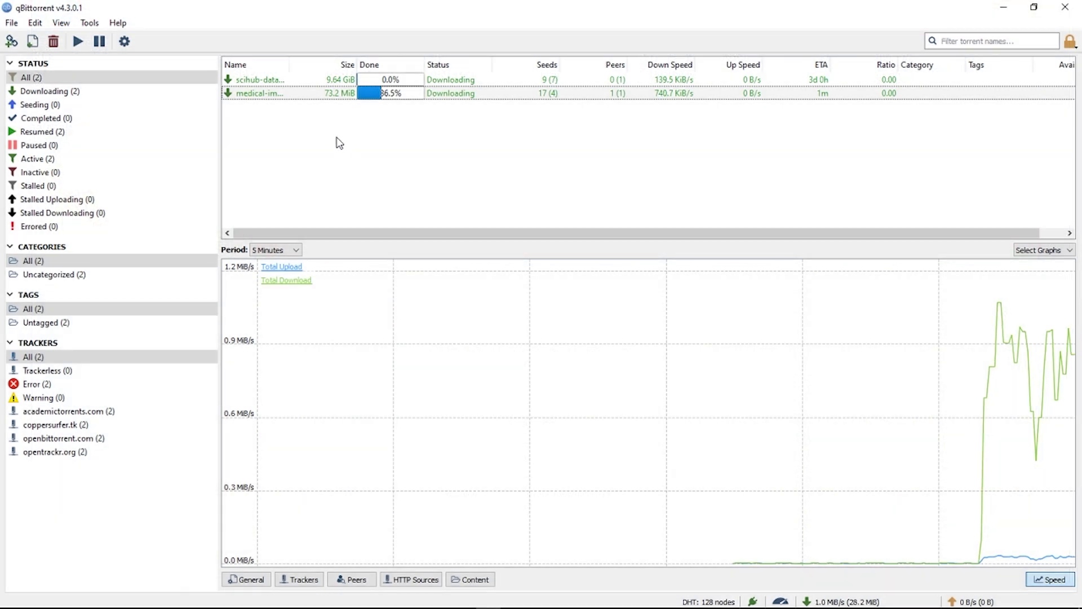
# Switch to qBittorrent and pause the 73.2 MiB medical torrent.
pyautogui.rightClick(314, 94)
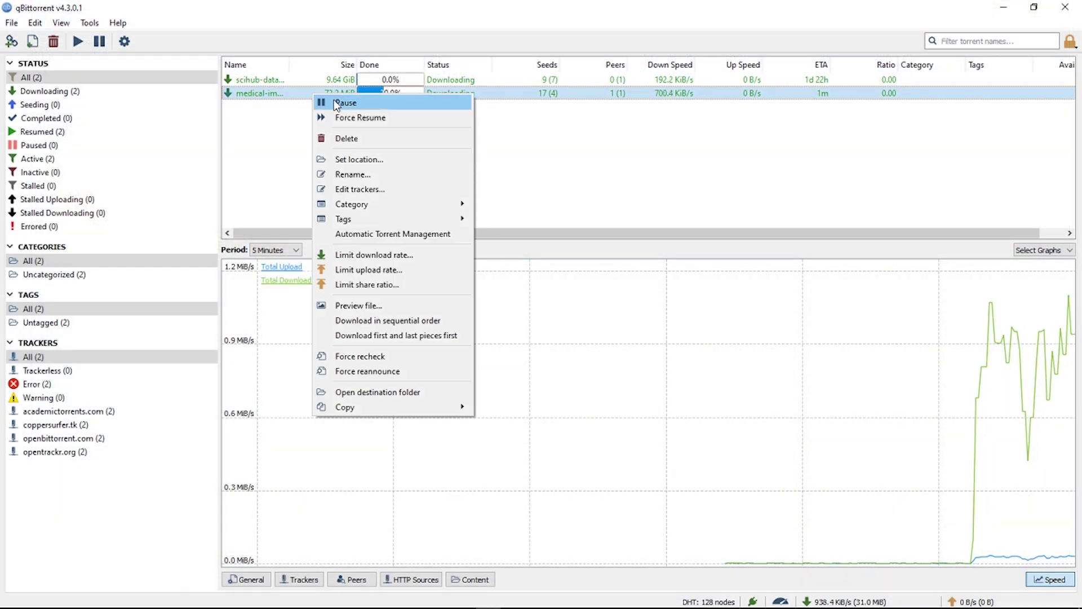
pyautogui.click(338, 103)
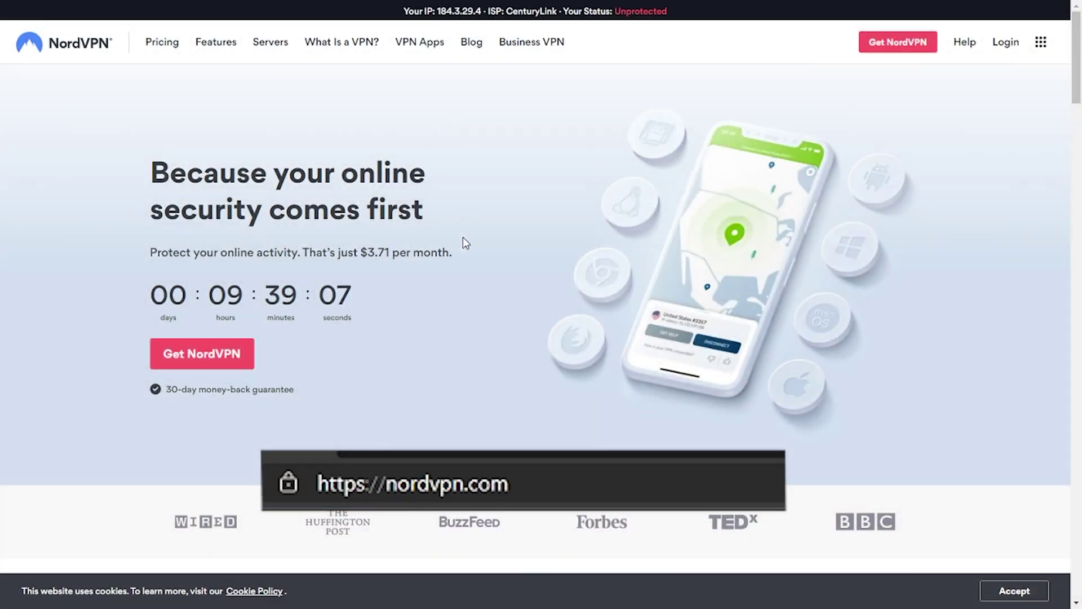
# Get NordVPN from its website and install it with only a desktop shortcut, launching it when setup finishes.
pyautogui.click(196, 371)
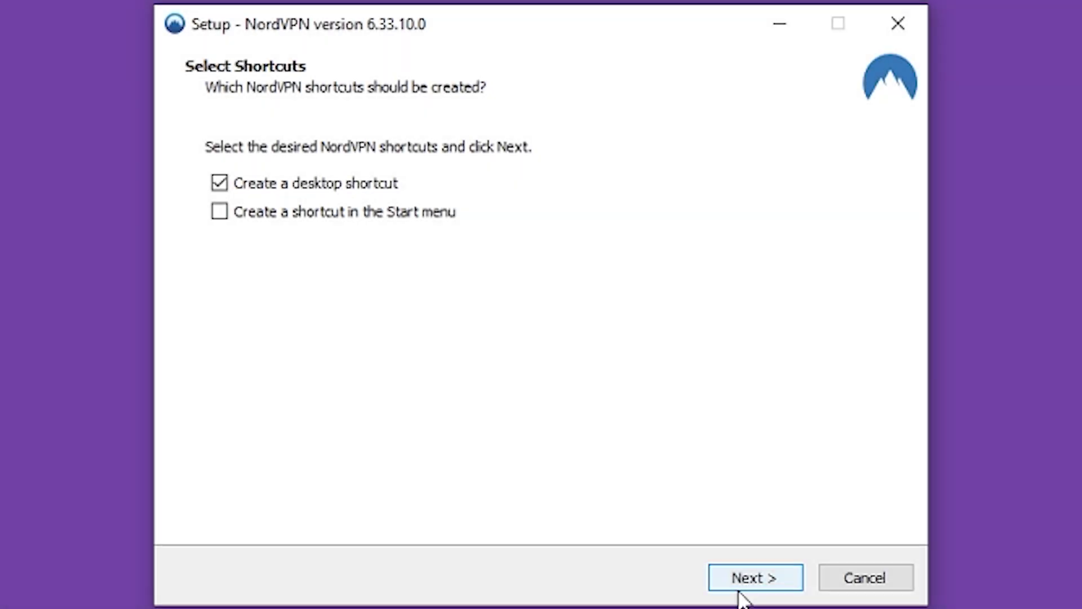
pyautogui.click(742, 580)
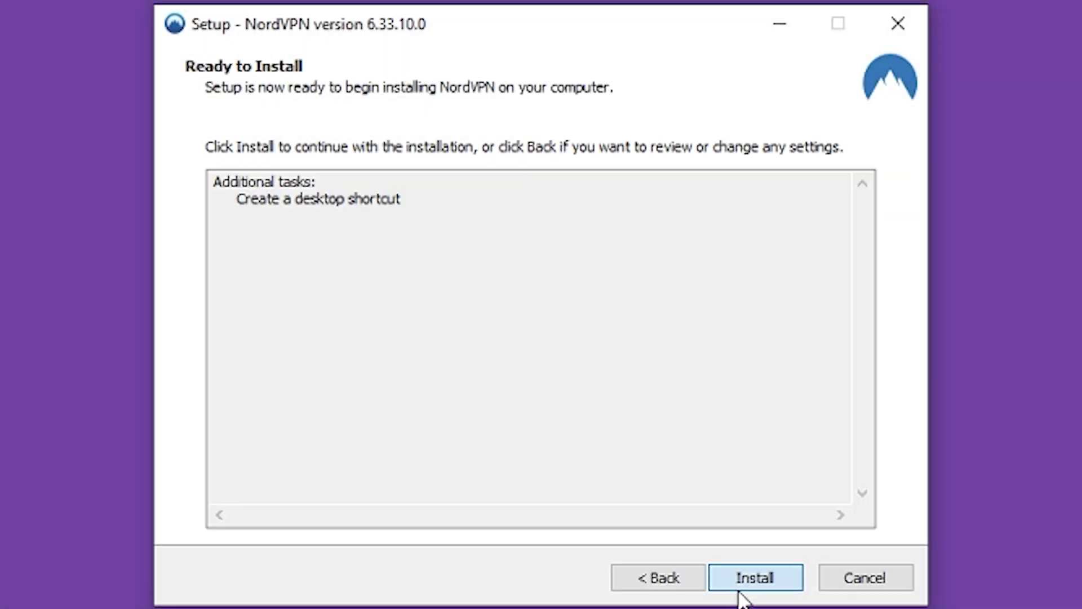
pyautogui.click(742, 586)
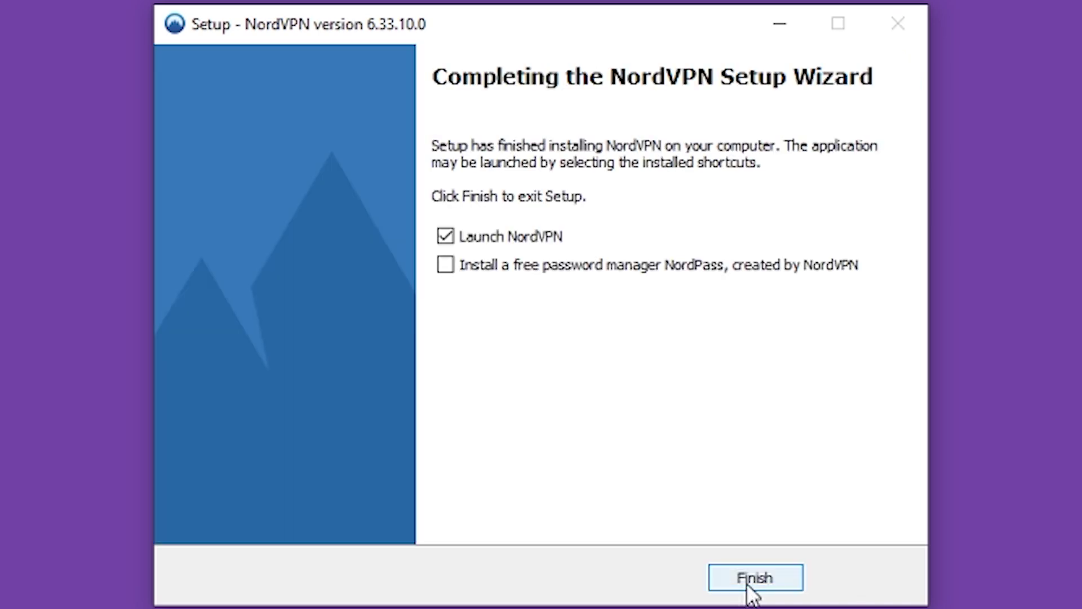
pyautogui.click(777, 586)
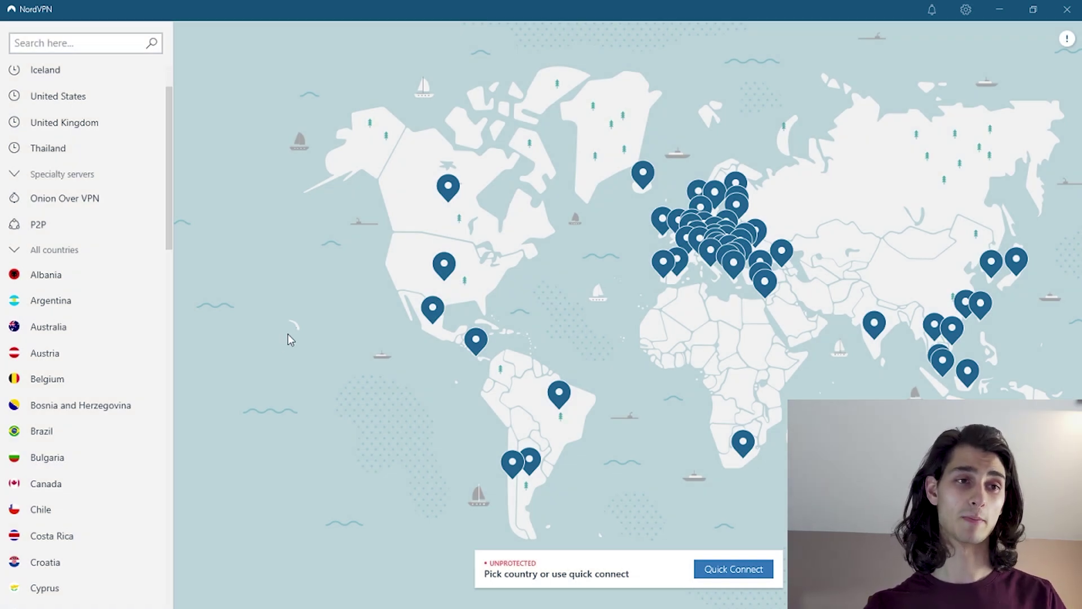
# Connect to a United States server from the world map and disconnect from it again.
pyautogui.moveTo(317, 359); pyautogui.dragTo(279, 362)
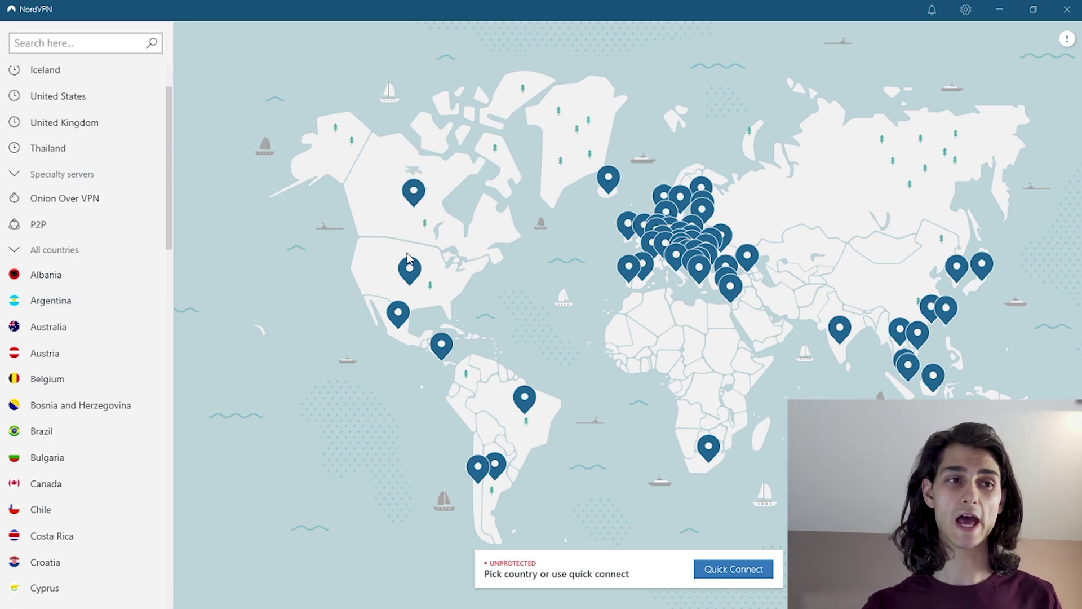
pyautogui.click(415, 271)
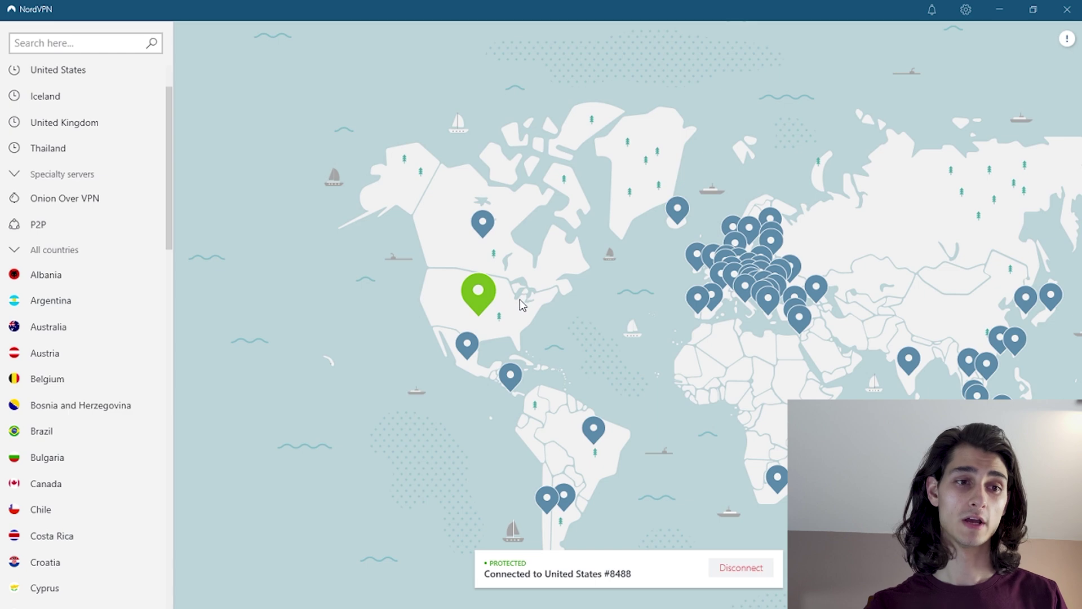
pyautogui.click(739, 572)
pyautogui.click(739, 592)
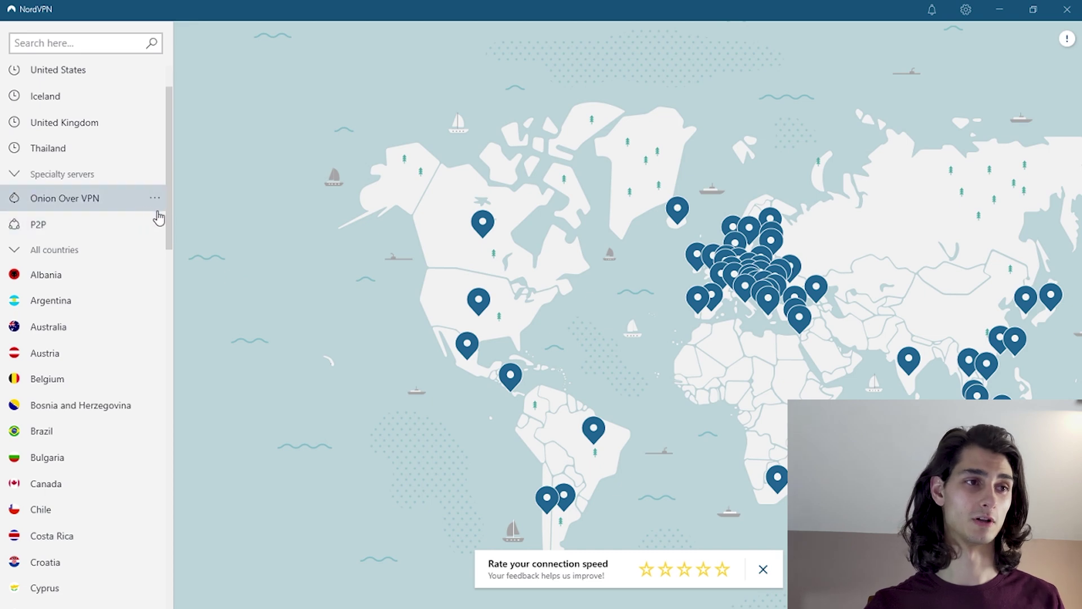
# Connect to the United States from the list of all countries.
pyautogui.scroll(-15, 164, 242)
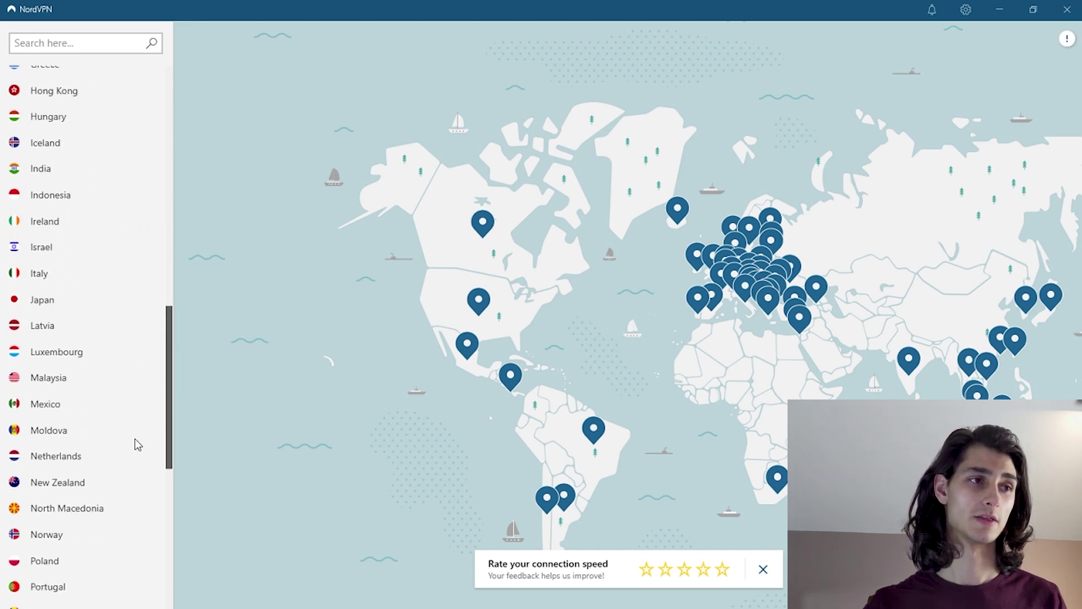
pyautogui.scroll(-4, 116, 535)
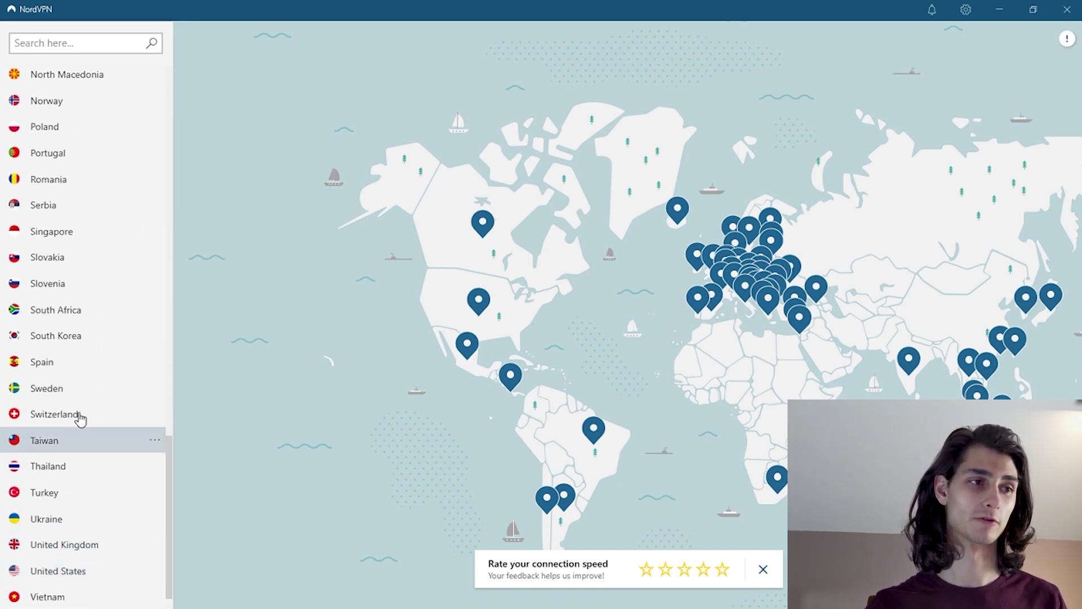
pyautogui.click(72, 571)
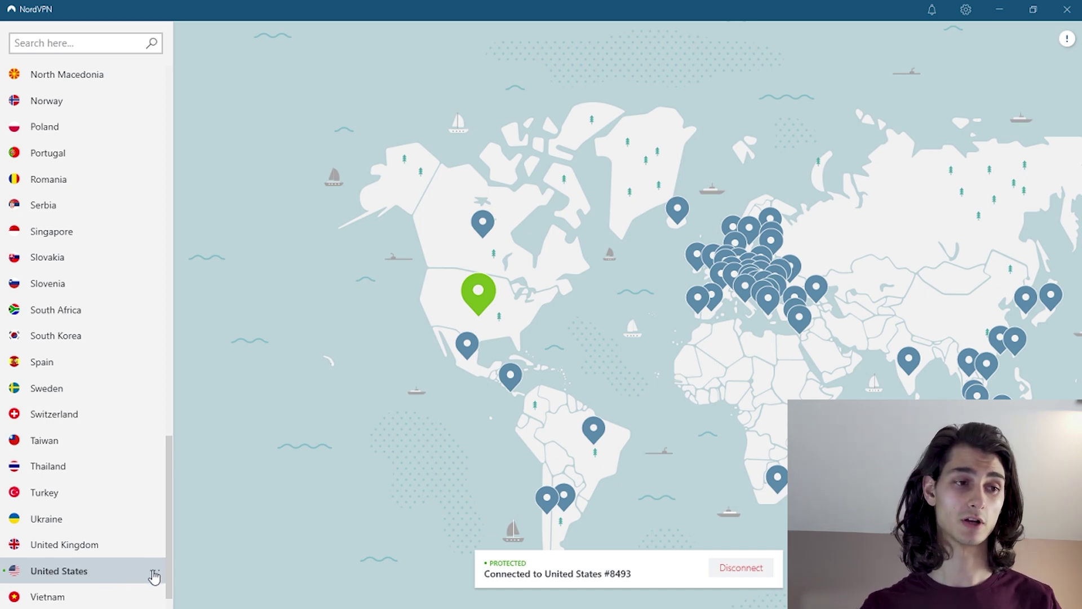
# Look through the regions offered for the United States, leaving the region set to Fastest.
pyautogui.click(155, 574)
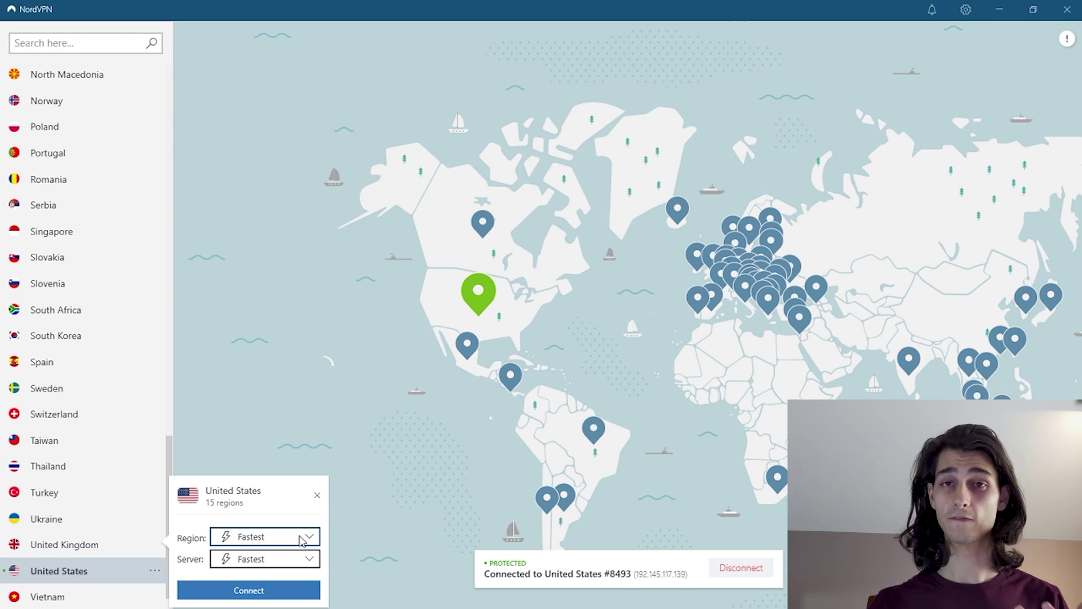
pyautogui.click(304, 542)
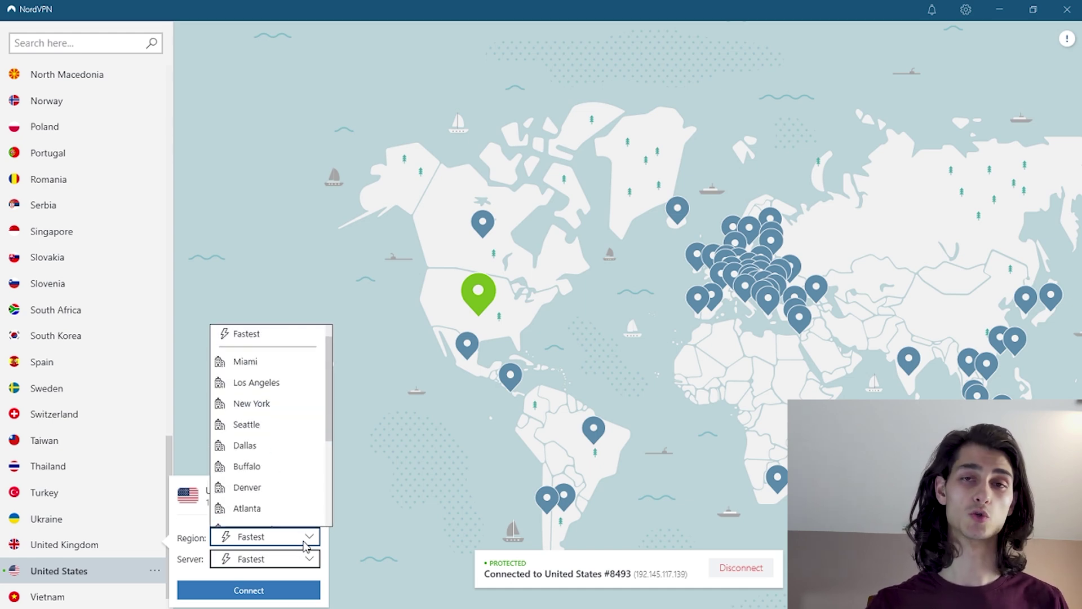
pyautogui.scroll(-3, 299, 532)
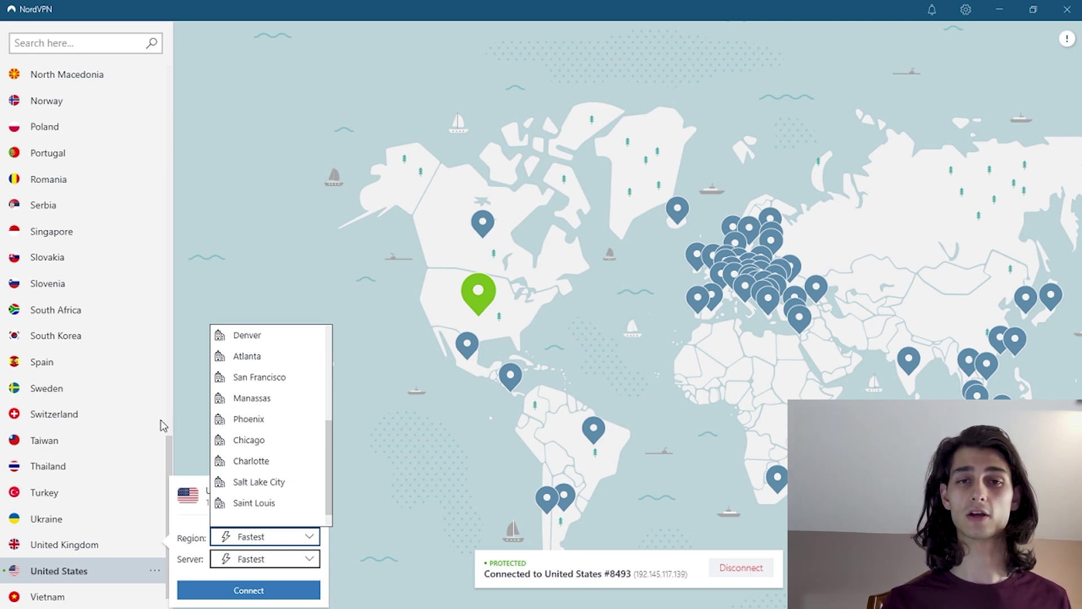
pyautogui.click(209, 282)
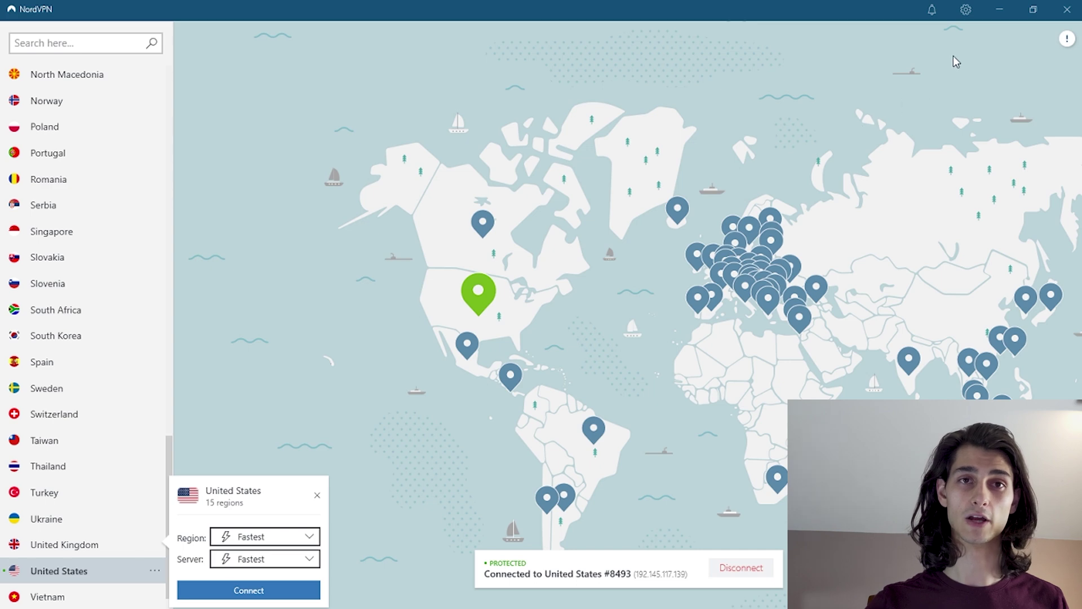
# Open the settings and look through the Auto-connect, Kill Switch, Split tunneling and Advanced pages.
pyautogui.click(966, 10)
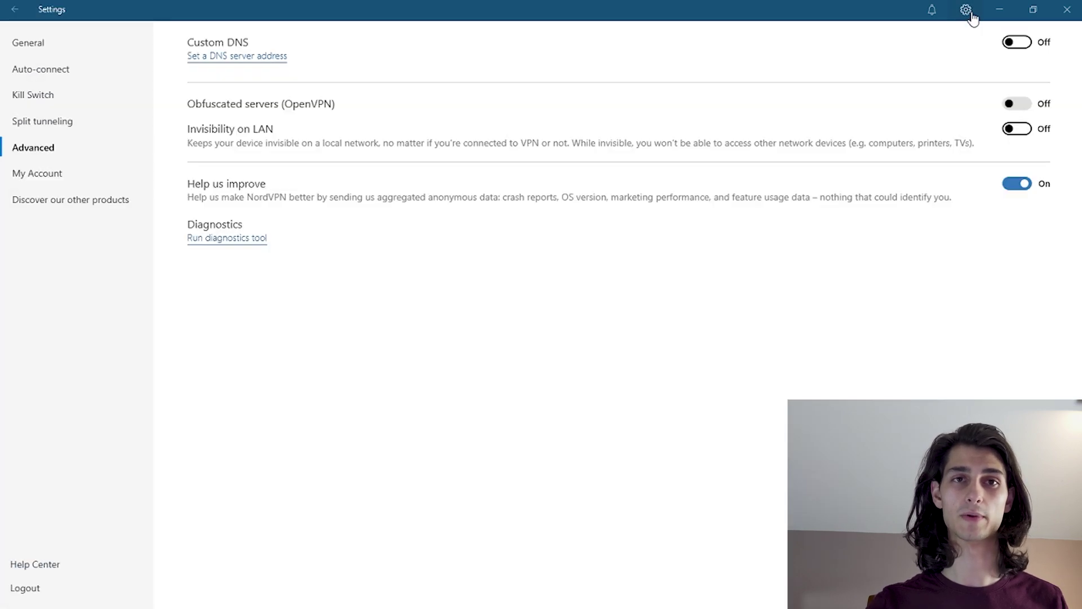
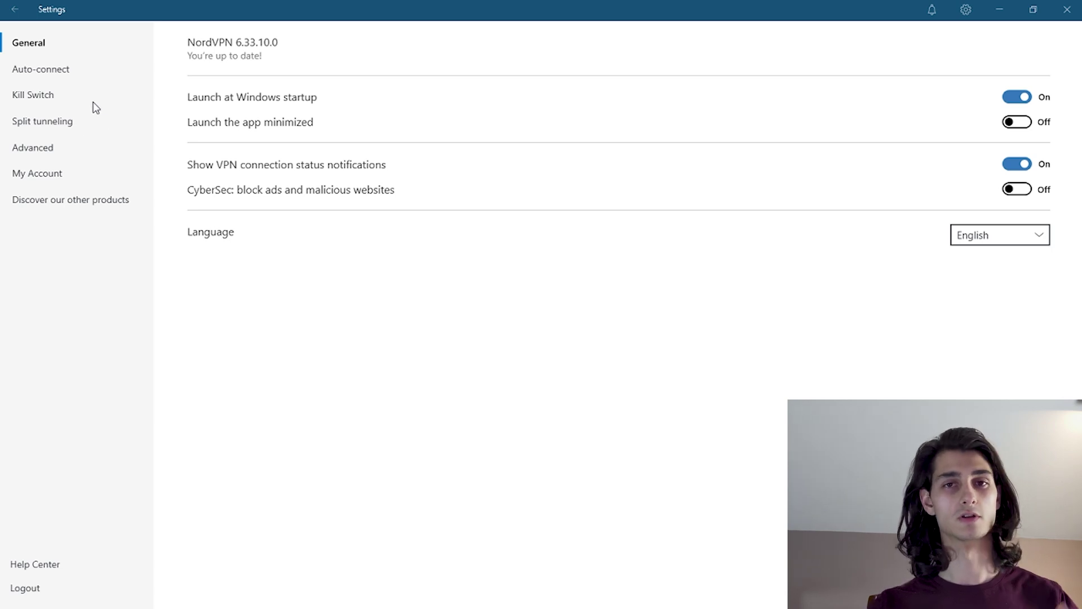
pyautogui.click(37, 74)
pyautogui.click(29, 101)
pyautogui.click(32, 120)
pyautogui.click(26, 156)
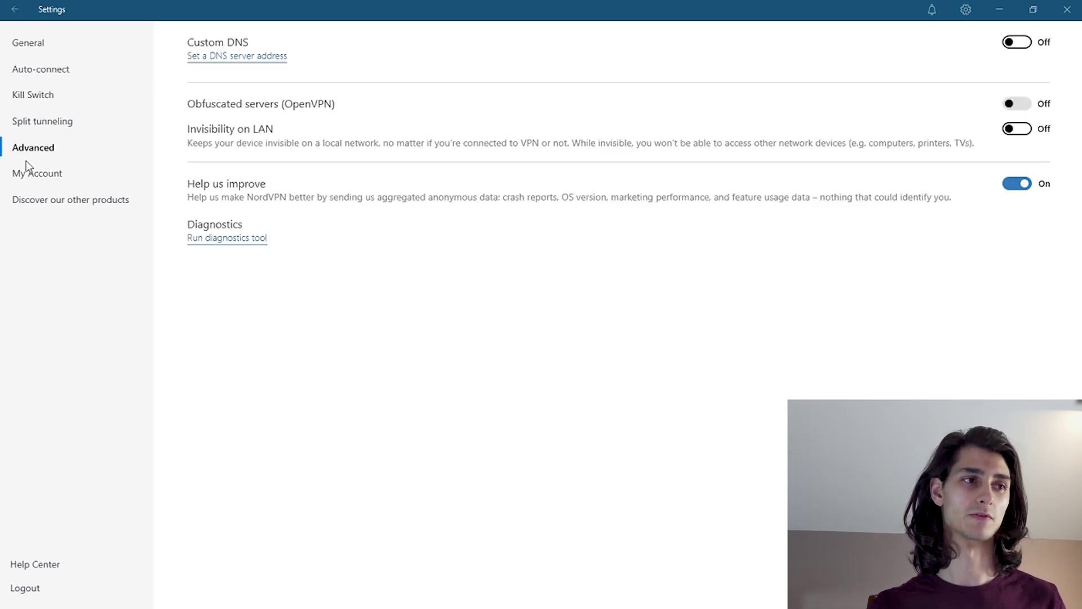
pyautogui.click(29, 201)
# Set the VPN protocol in the Auto-connect settings to the recommended NordLynx.
pyautogui.click(47, 74)
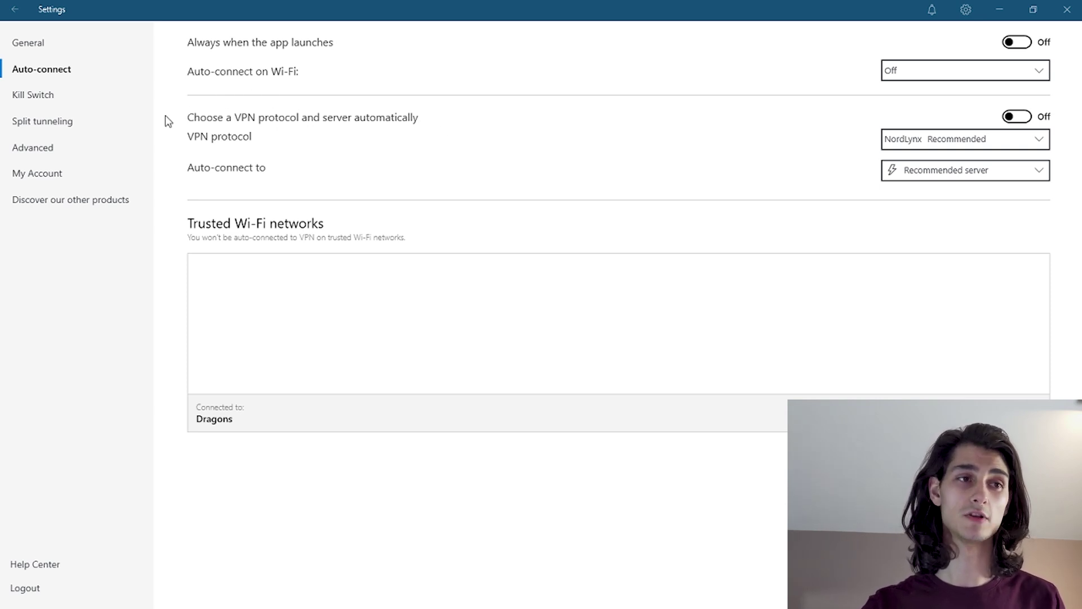
pyautogui.click(913, 144)
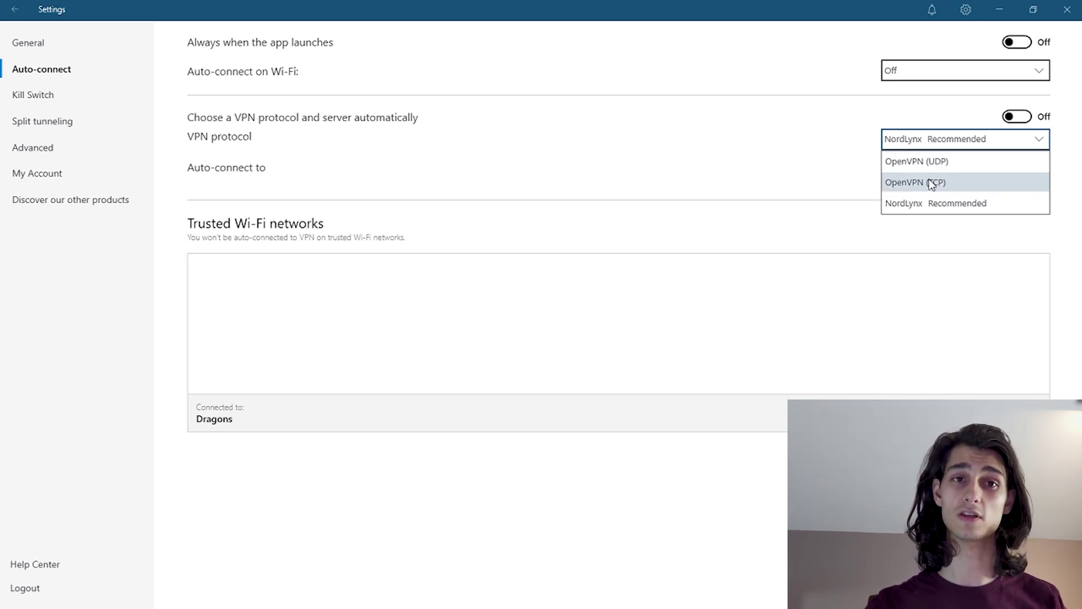
pyautogui.click(955, 209)
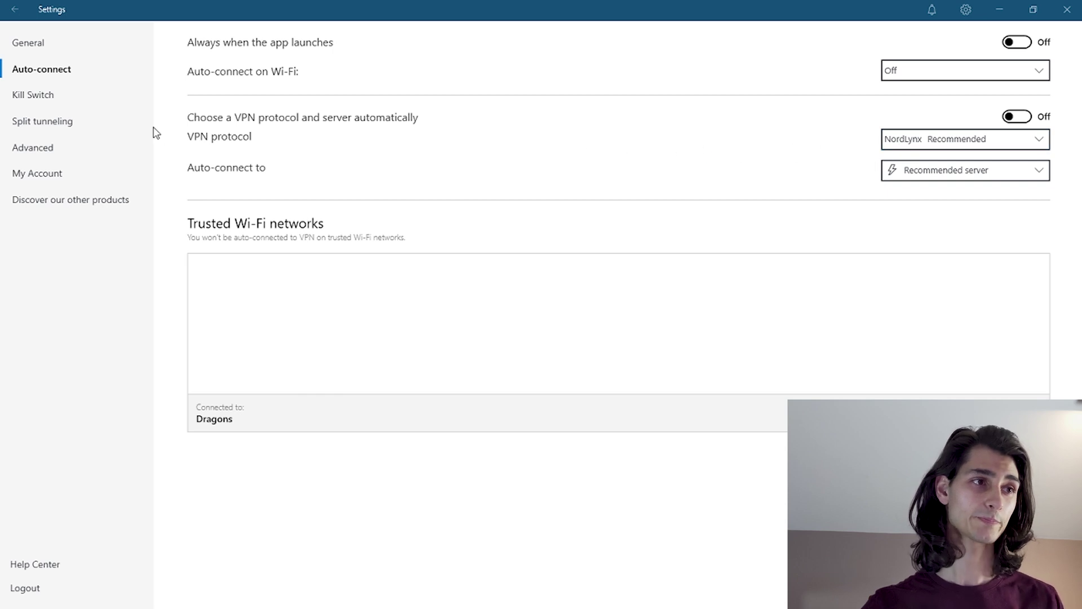
# Review the My Account, Advanced, Split tunneling, Kill Switch and General settings.
pyautogui.click(43, 176)
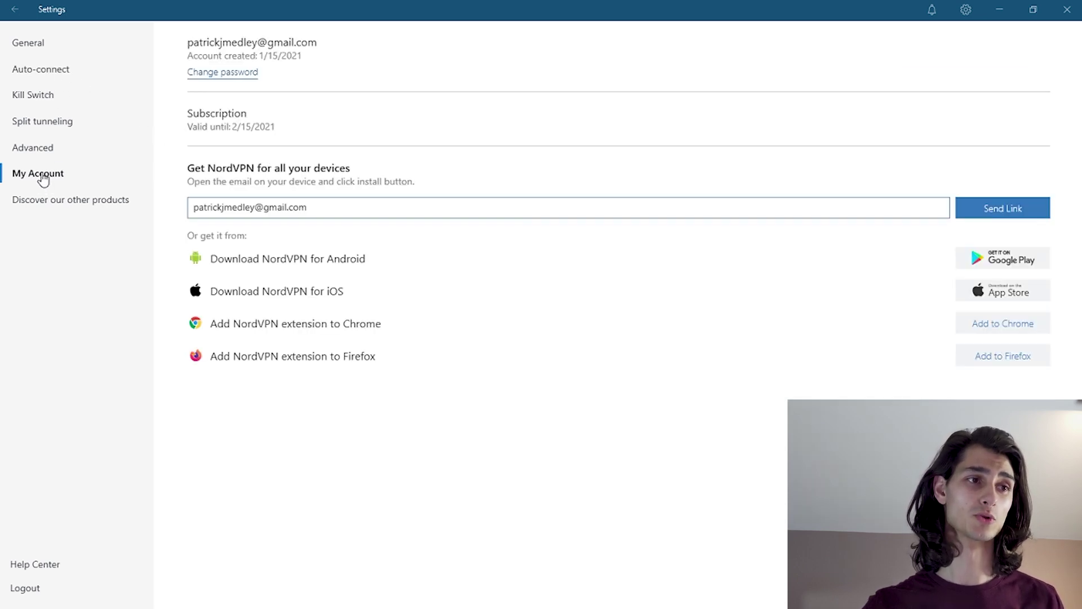
pyautogui.click(37, 150)
pyautogui.click(43, 120)
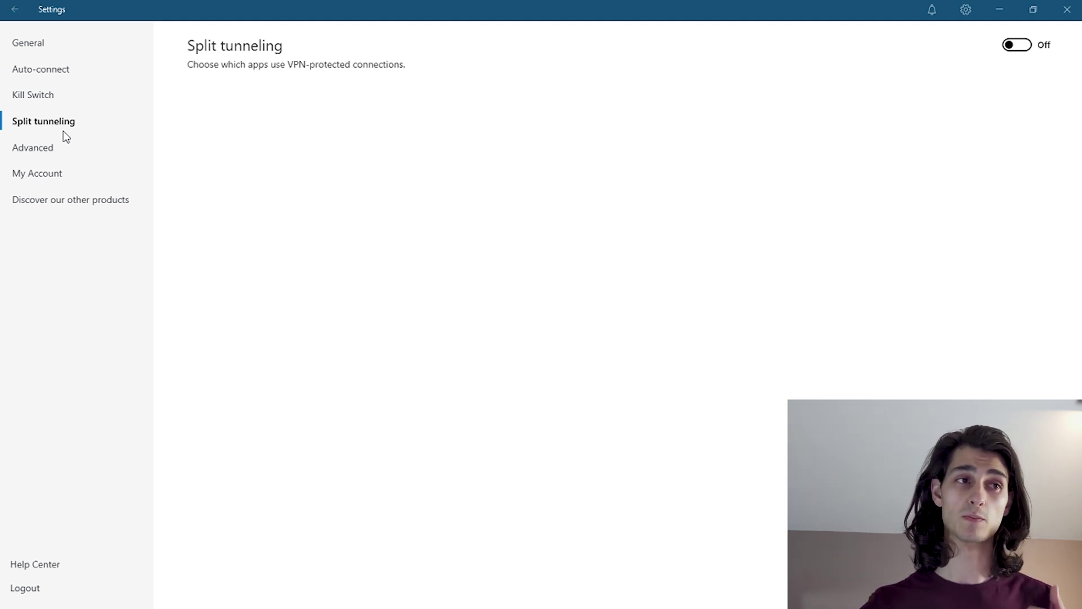
pyautogui.click(53, 97)
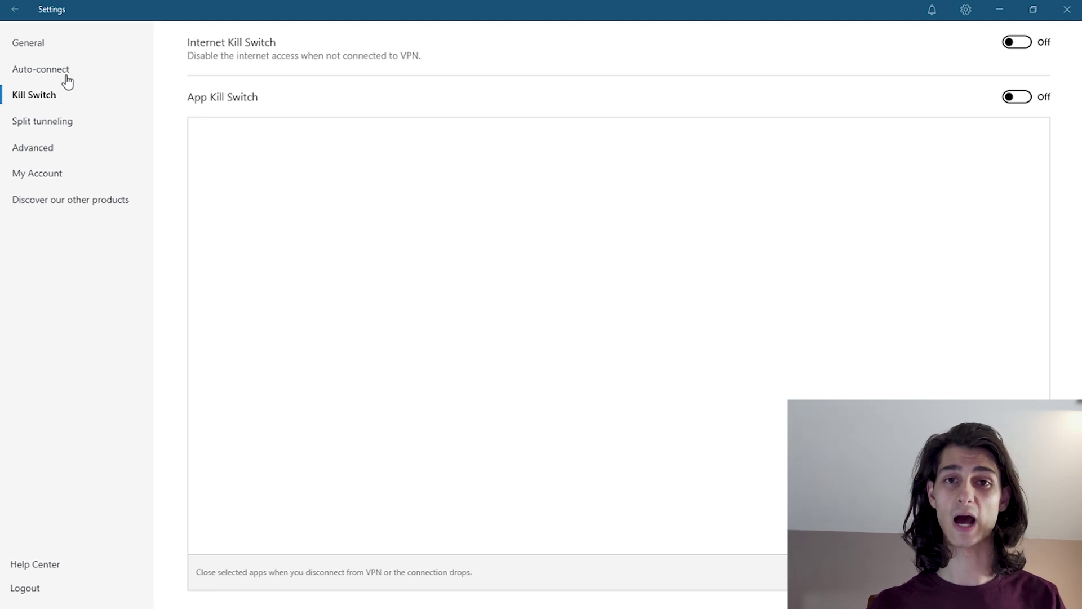
pyautogui.click(46, 148)
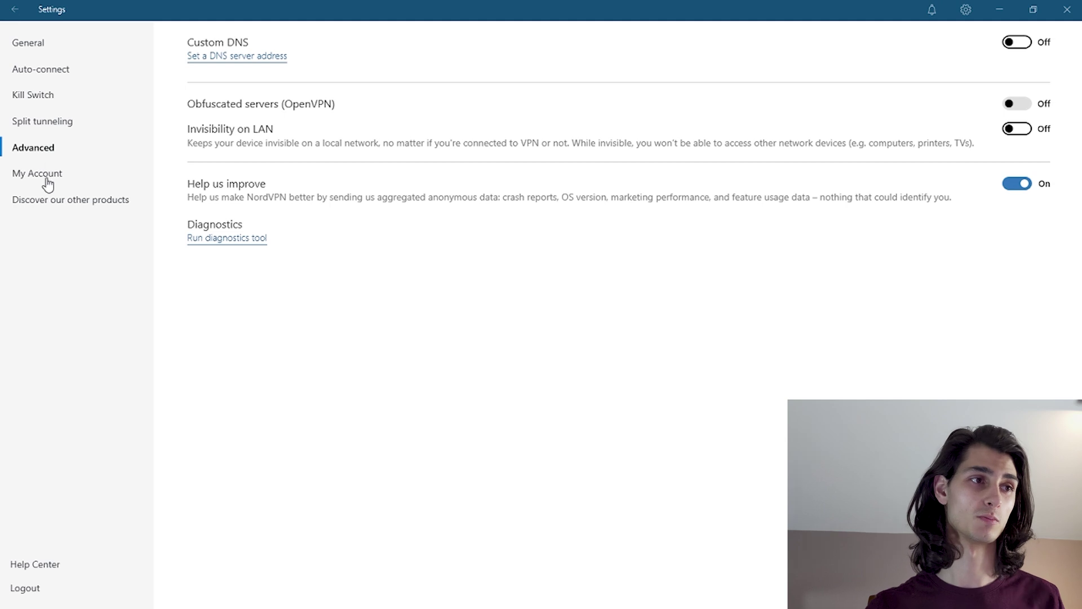
pyautogui.click(26, 42)
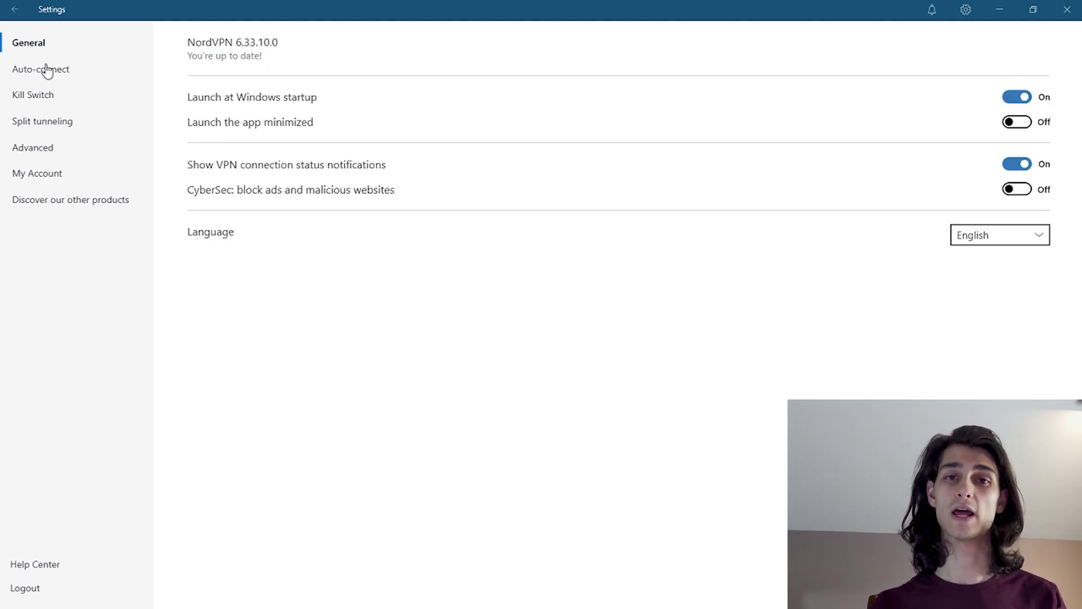
# Return from the settings to the server map and view the recent and specialty servers in the server list.
pyautogui.click(13, 9)
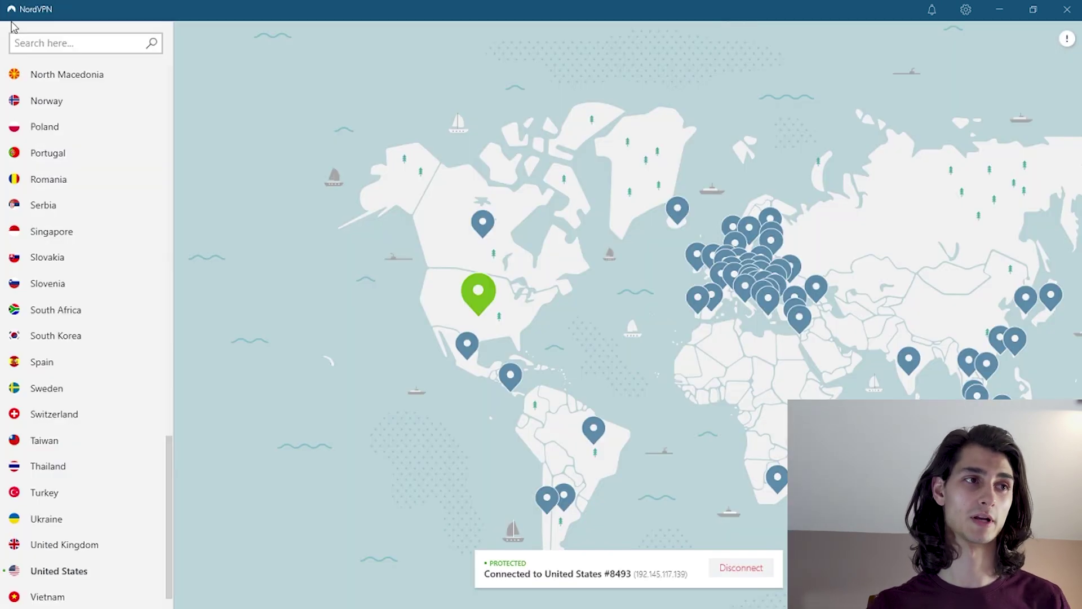
pyautogui.scroll(8, 69, 466)
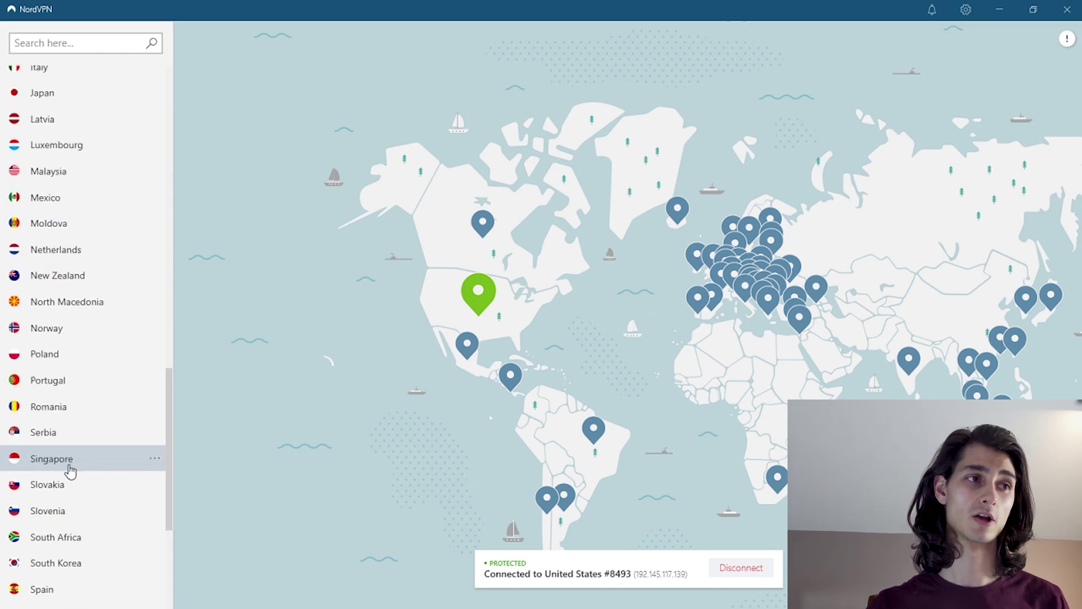
pyautogui.scroll(10, 68, 466)
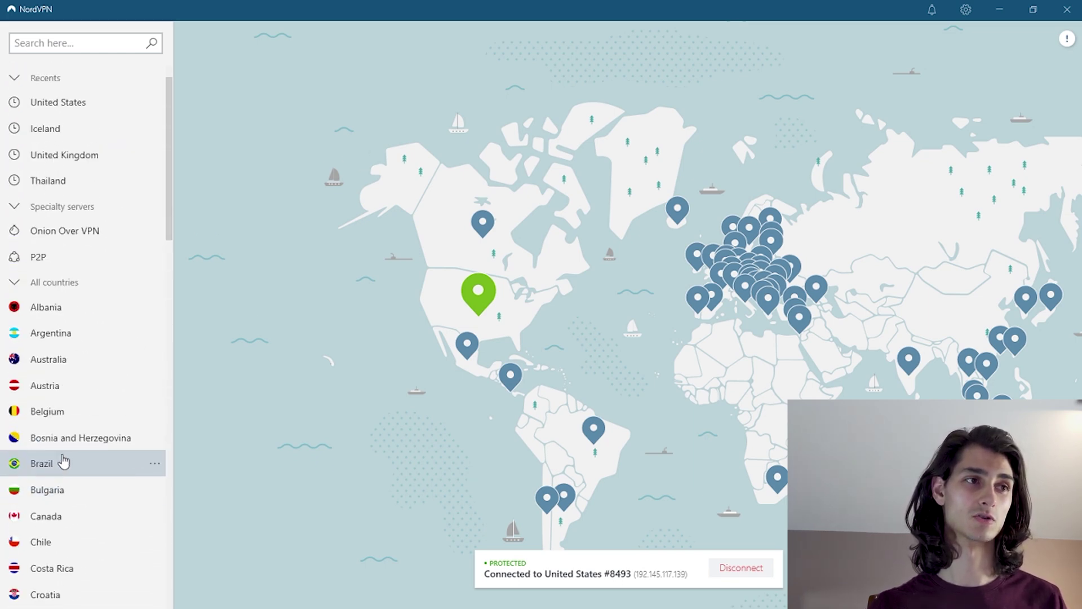